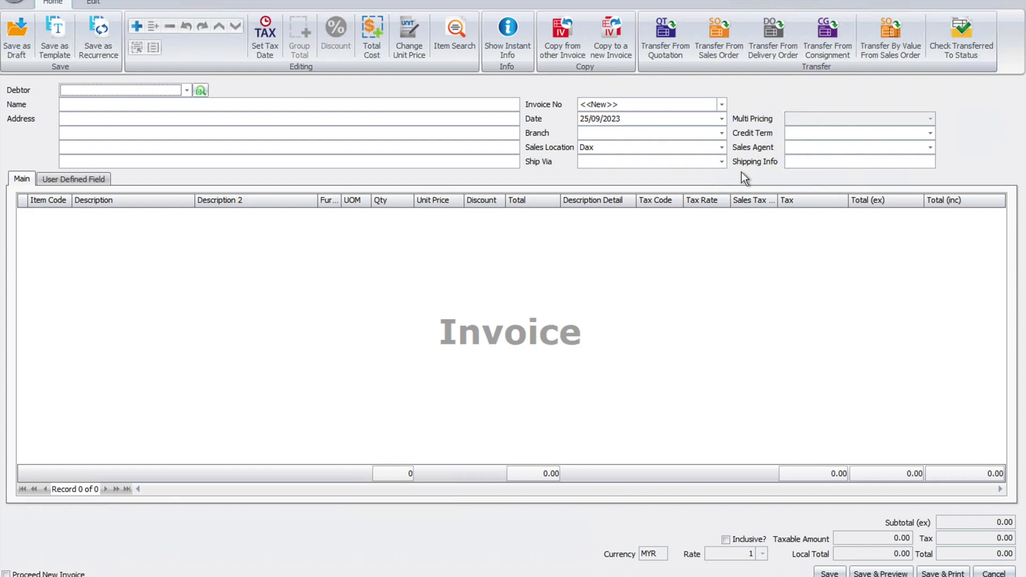
- Bring up the layout options on the blank invoice form dated 25/09/2023
{"action": "right_click", "coordinate": [755, 95]}
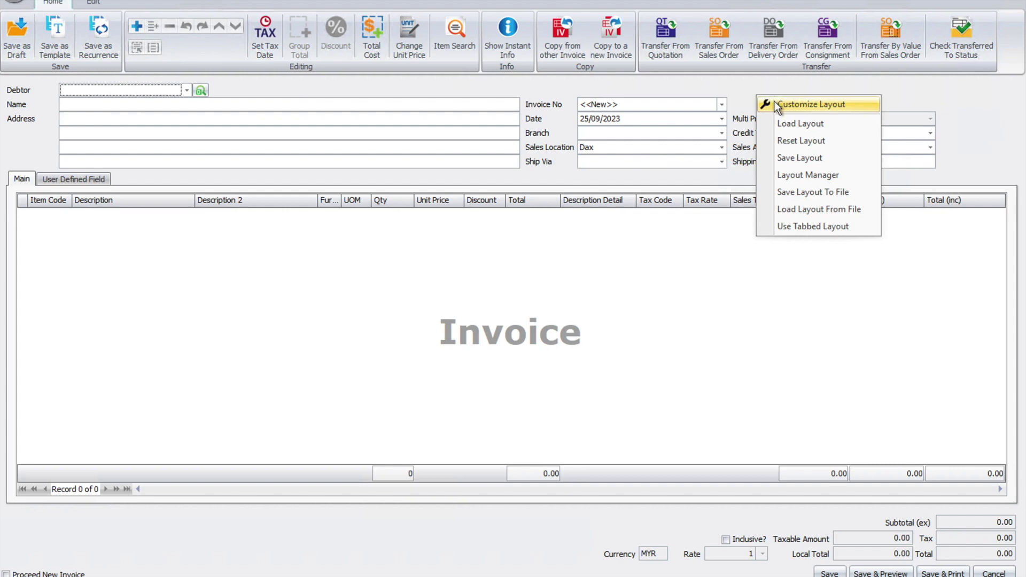
- Move Ship Via, Shipping Info, Sales Location and Multi Pricing into Hidden Items
{"action": "left_click", "coordinate": [776, 104]}
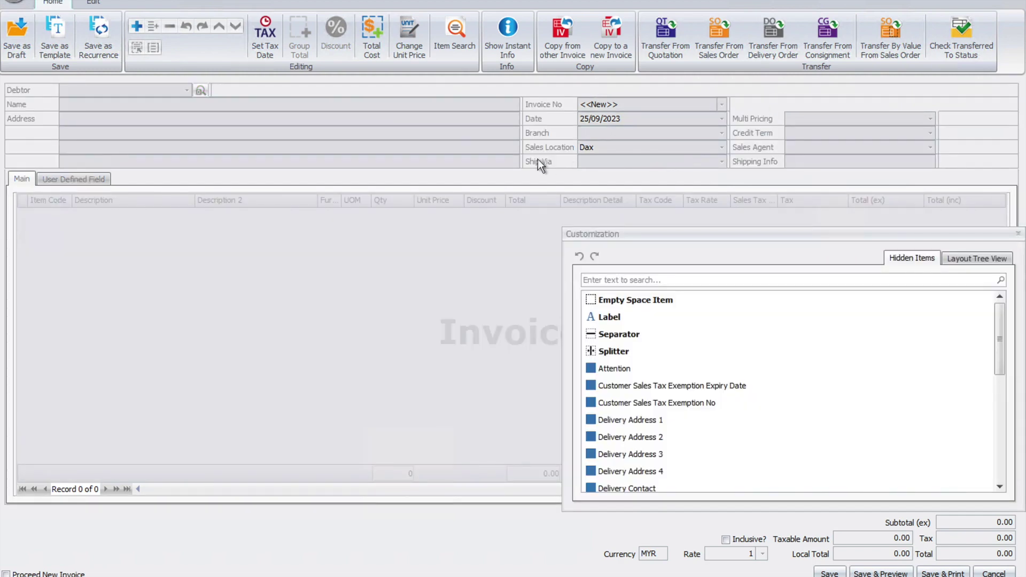
{"action": "left_click_drag", "start_coordinate": [537, 159], "coordinate": [678, 367]}
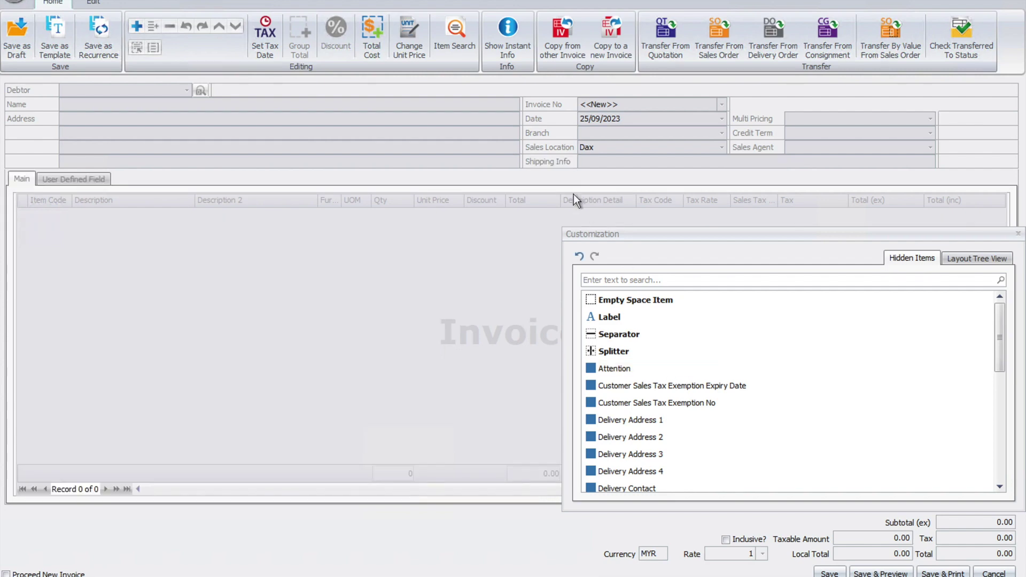
{"action": "left_click_drag", "start_coordinate": [553, 162], "coordinate": [748, 341]}
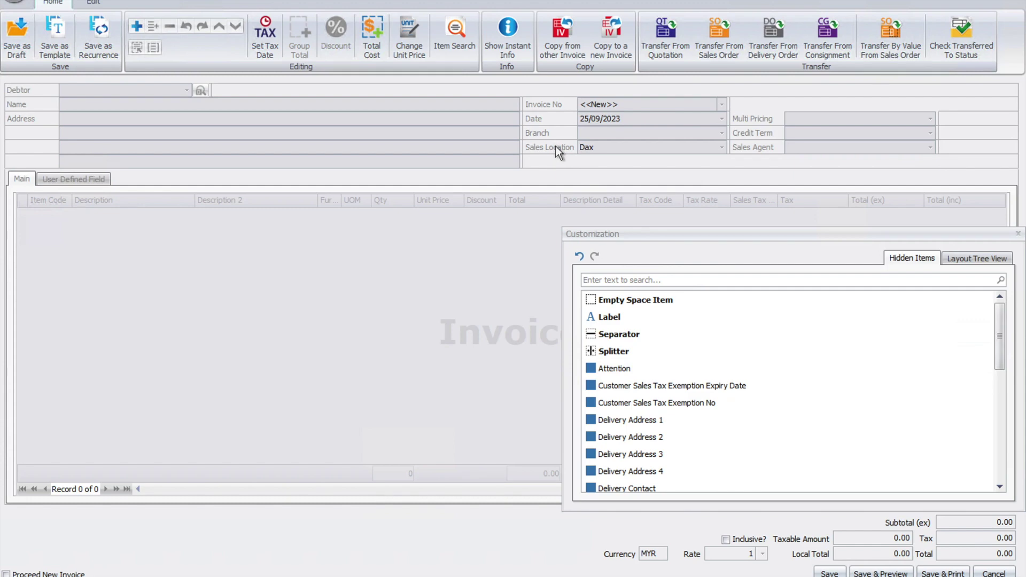
{"action": "left_click_drag", "start_coordinate": [556, 145], "coordinate": [733, 372]}
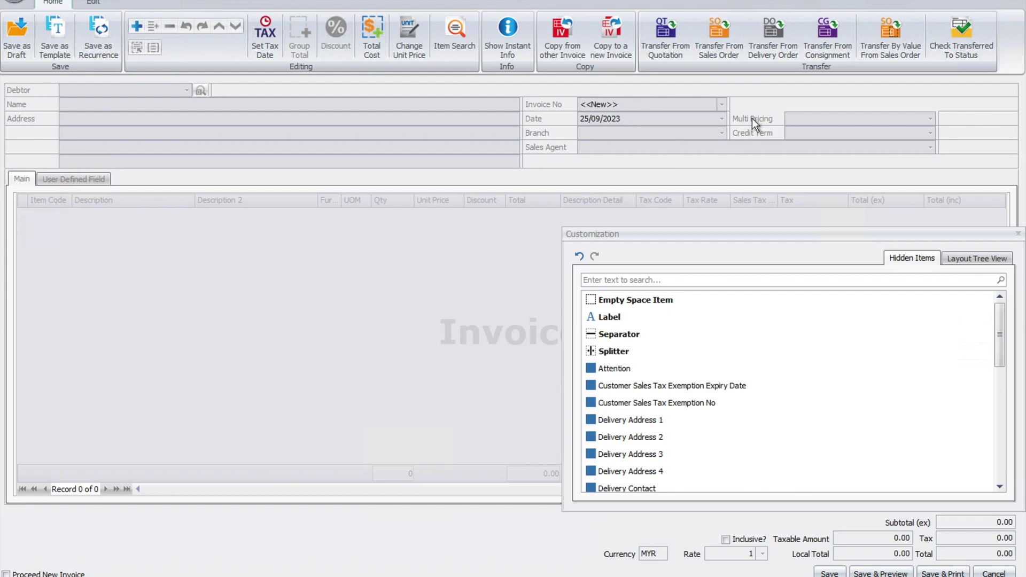
{"action": "left_click_drag", "start_coordinate": [751, 118], "coordinate": [796, 369]}
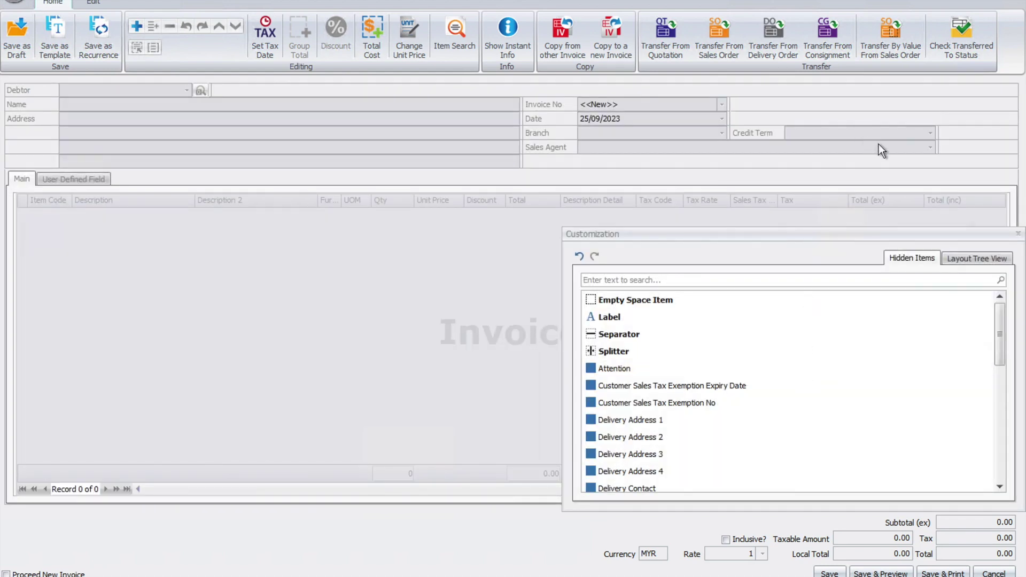
- Move Credit Term beside Invoice No. and narrow Sales Agent to match Date and Branch
{"action": "left_click_drag", "start_coordinate": [876, 131], "coordinate": [872, 105]}
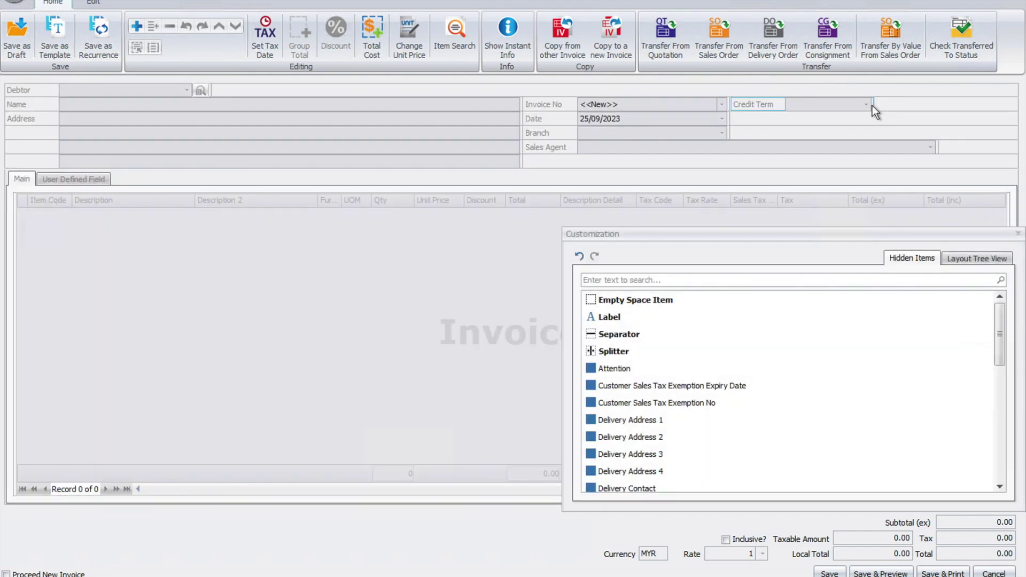
{"action": "left_click", "coordinate": [889, 143]}
{"action": "left_click_drag", "start_coordinate": [937, 148], "coordinate": [720, 148]}
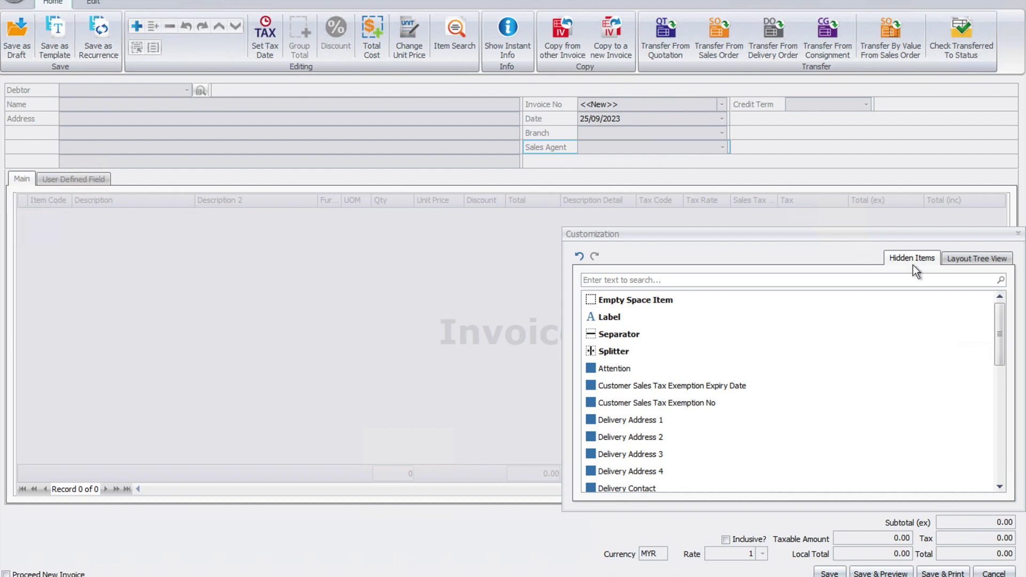
- Place Remark 1 and Ref Doc No from Hidden Items under Credit Term
{"action": "left_click", "coordinate": [1007, 334]}
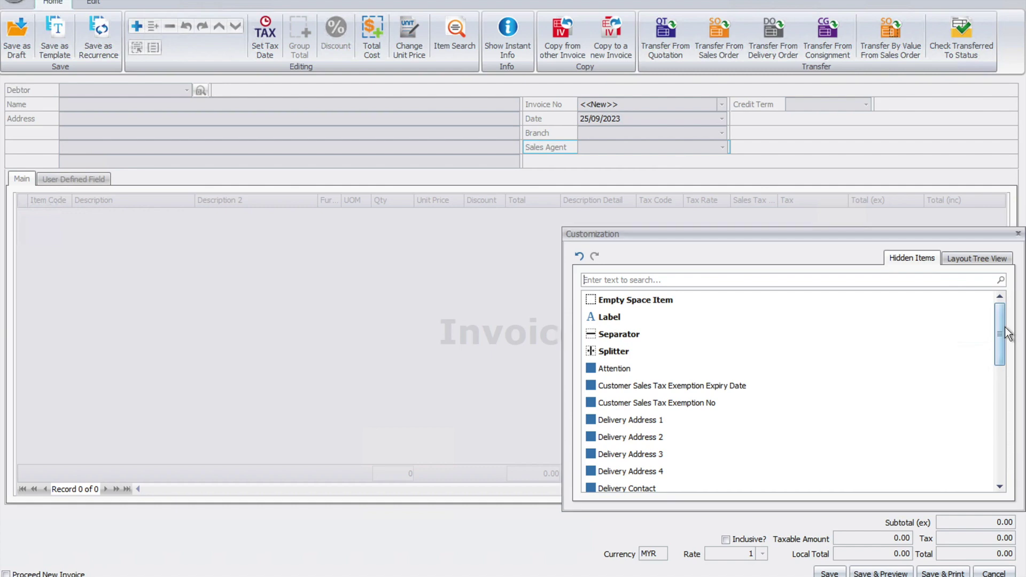
{"action": "left_click_drag", "start_coordinate": [1007, 334], "coordinate": [996, 429]}
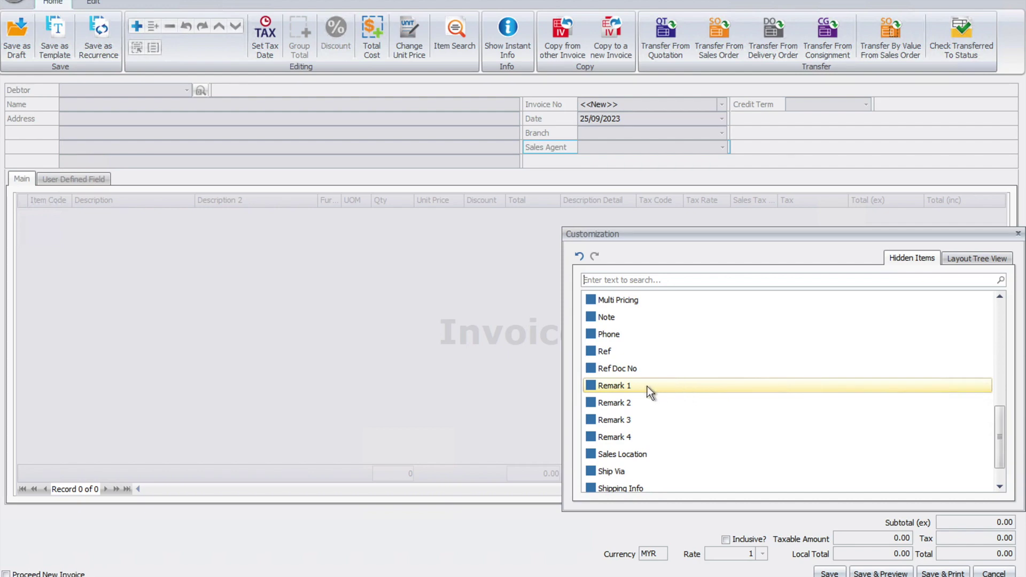
{"action": "mouse_move", "coordinate": [645, 386]}
{"action": "left_mouse_down"}
{"action": "mouse_move", "coordinate": [721, 335]}
{"action": "mouse_move", "coordinate": [774, 179]}
{"action": "mouse_move", "coordinate": [773, 116]}
{"action": "mouse_move", "coordinate": [784, 119]}
{"action": "left_mouse_up"}
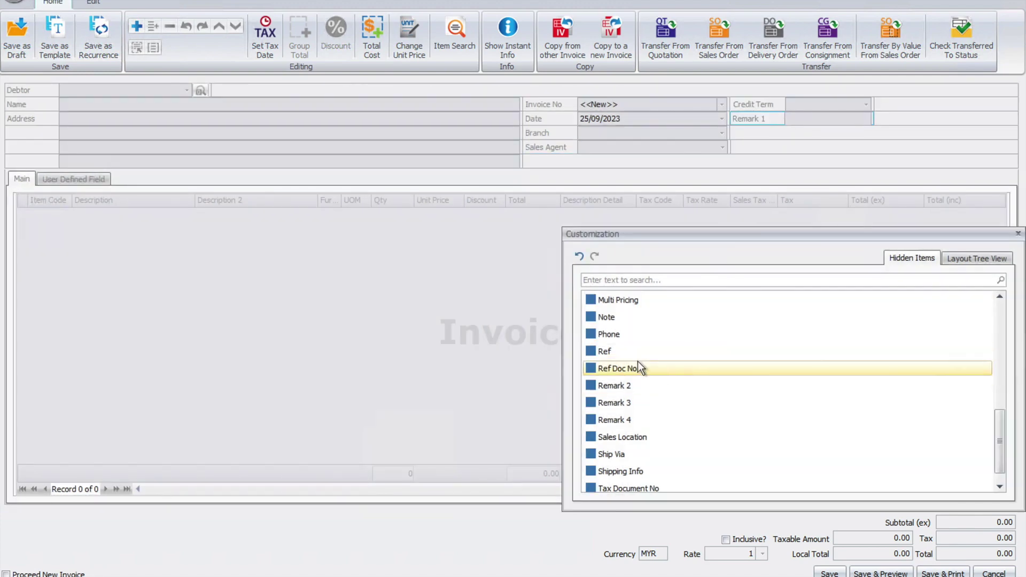
{"action": "left_click_drag", "start_coordinate": [629, 366], "coordinate": [783, 134]}
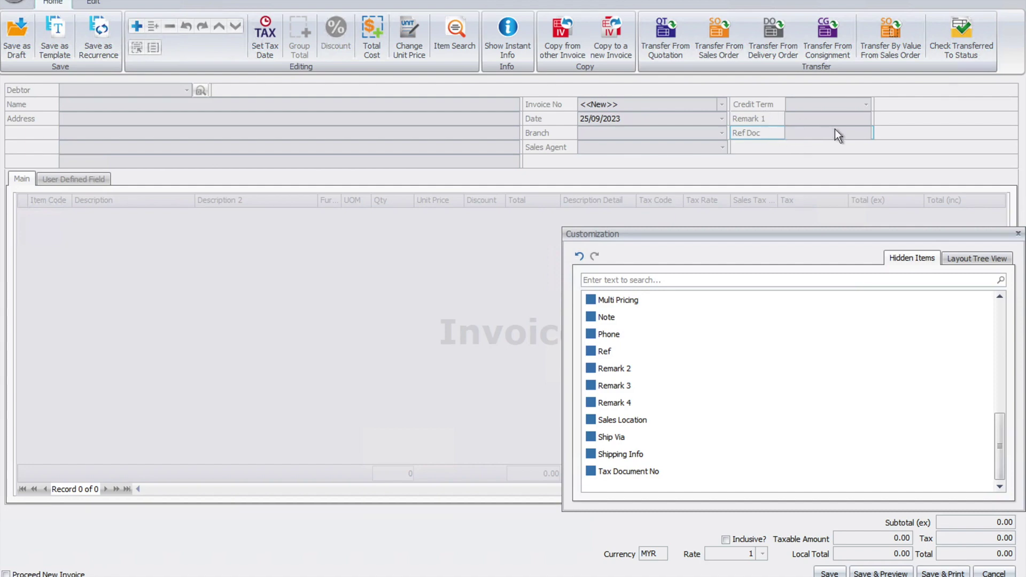
- Widen Remark 1, Ref Doc and Credit Term to equal width and close the Customization window
{"action": "left_click_drag", "start_coordinate": [874, 120], "coordinate": [939, 125]}
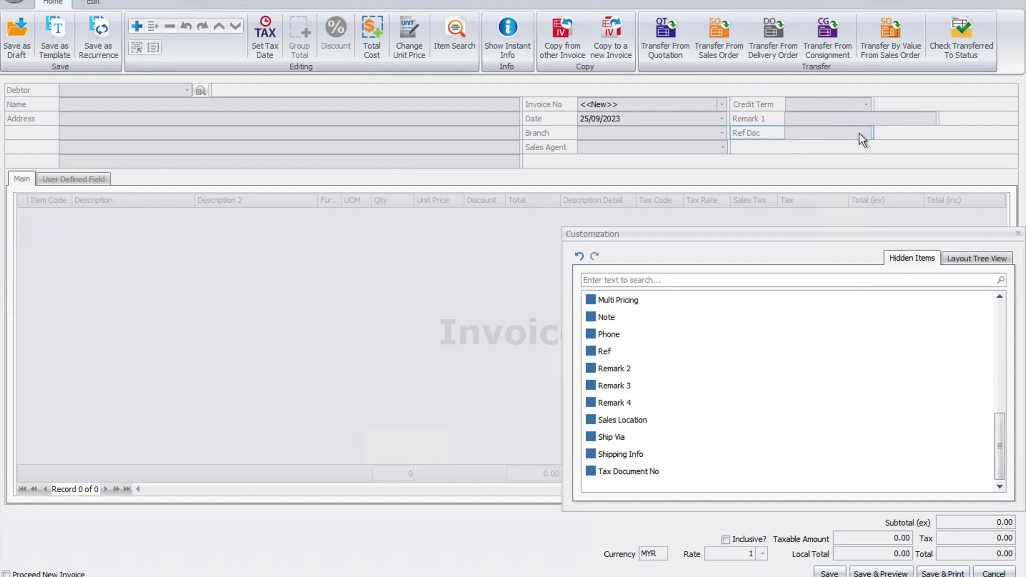
{"action": "left_click_drag", "start_coordinate": [873, 135], "coordinate": [942, 136]}
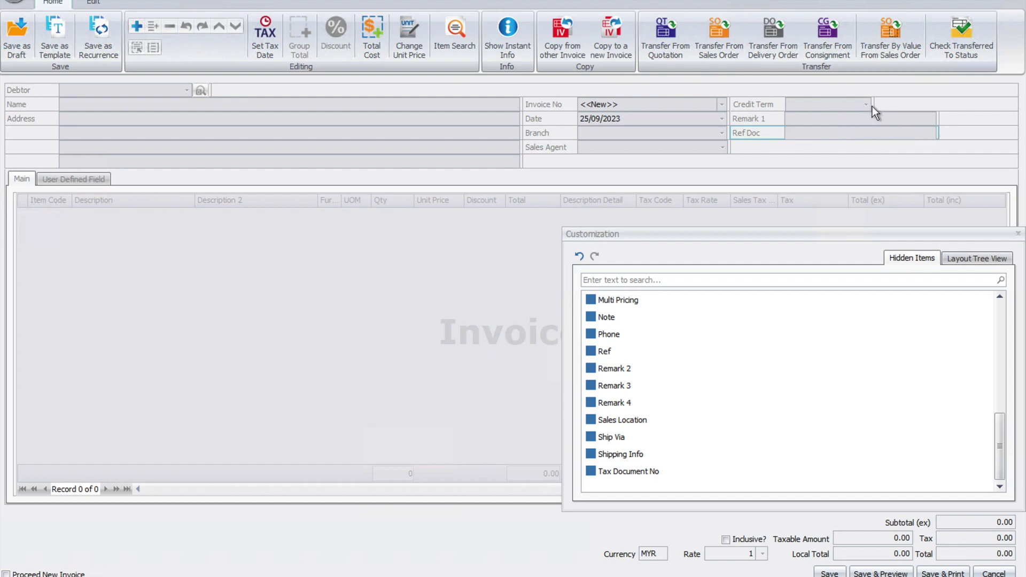
{"action": "left_click_drag", "start_coordinate": [872, 107], "coordinate": [939, 108]}
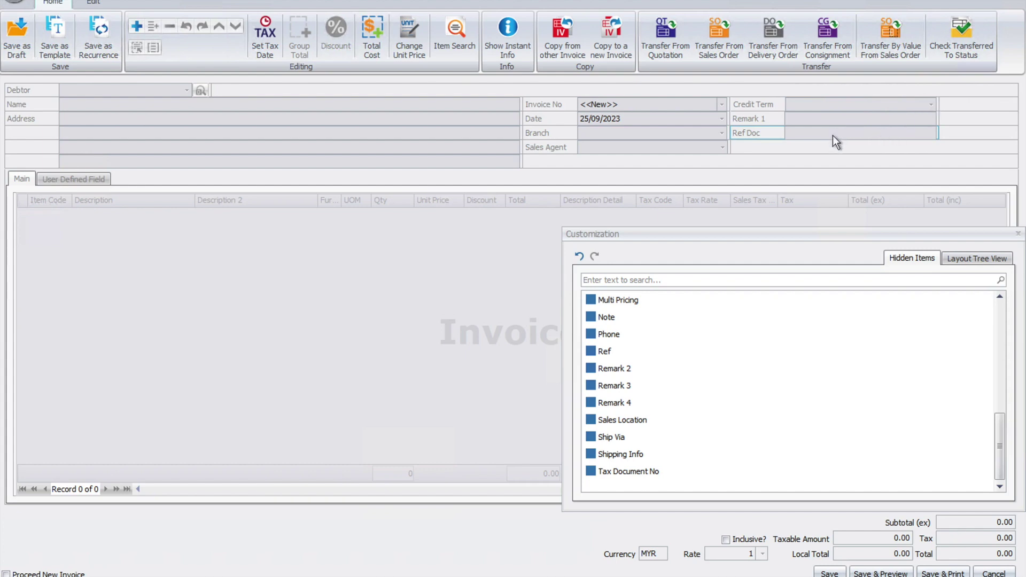
{"action": "left_click", "coordinate": [1017, 234]}
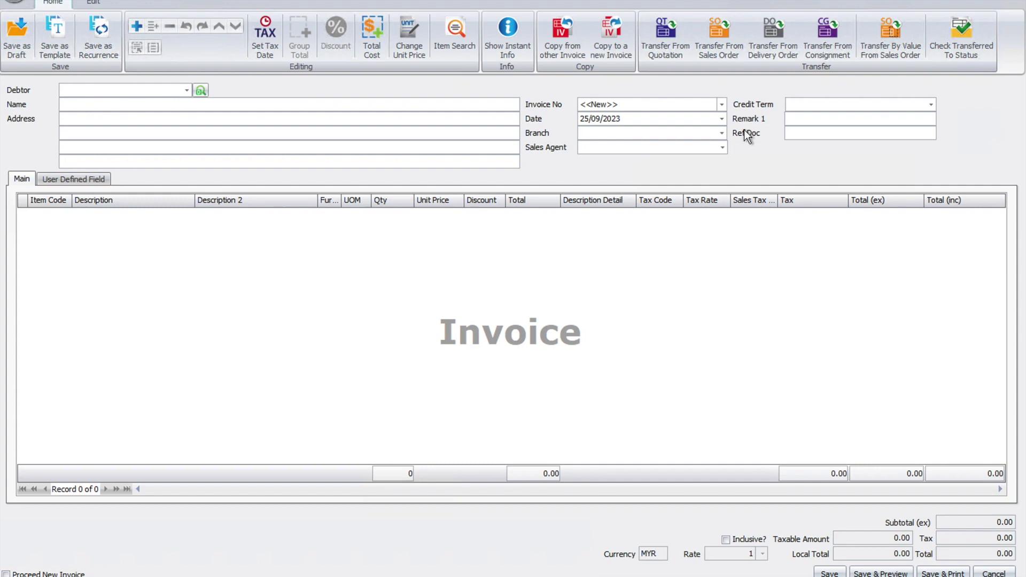
{"action": "right_click", "coordinate": [767, 162]}
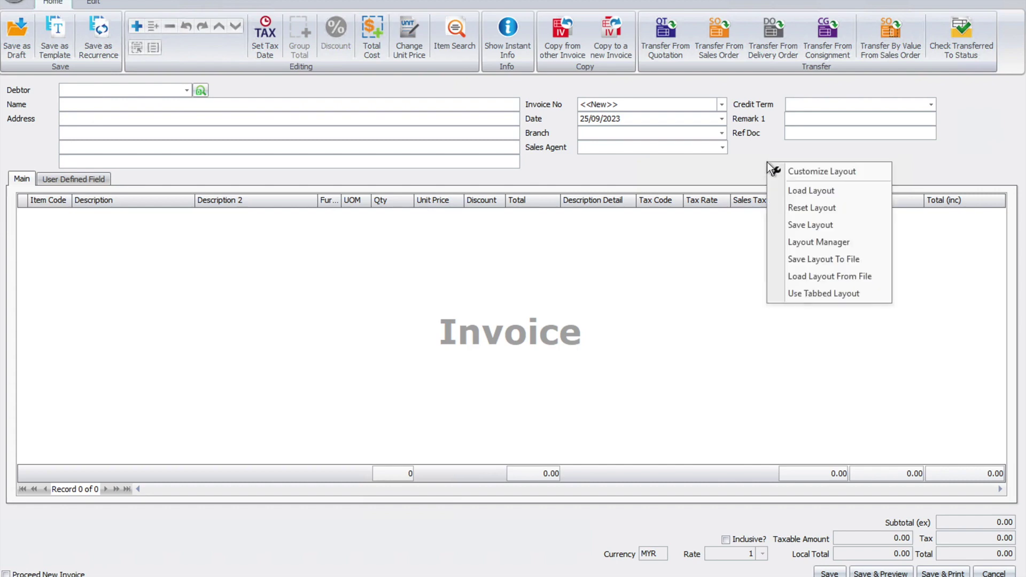
- Rename the Remark 1 label to 'Car Plate No.' in layout customization
{"action": "left_click", "coordinate": [795, 172]}
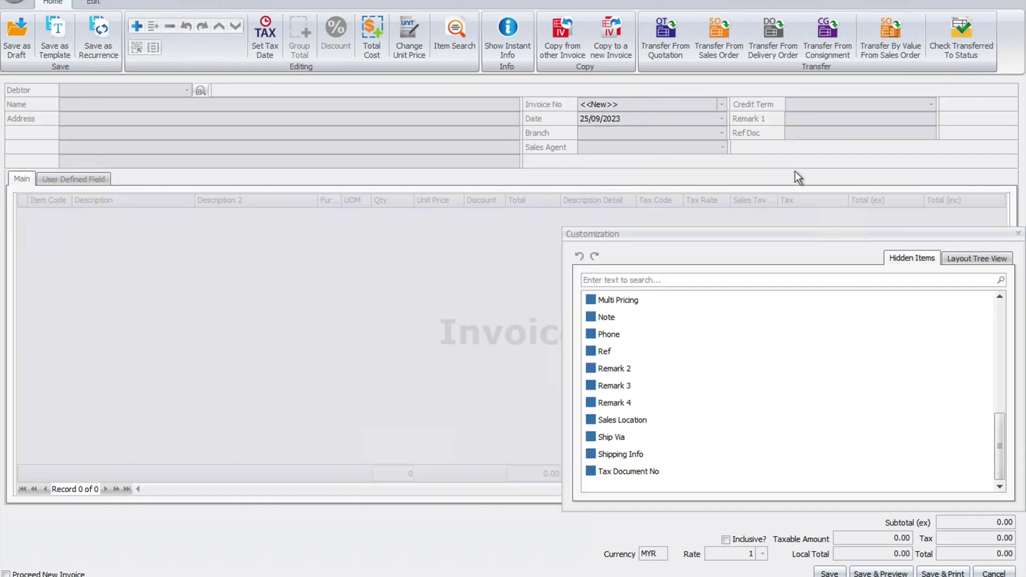
{"action": "right_click", "coordinate": [749, 122]}
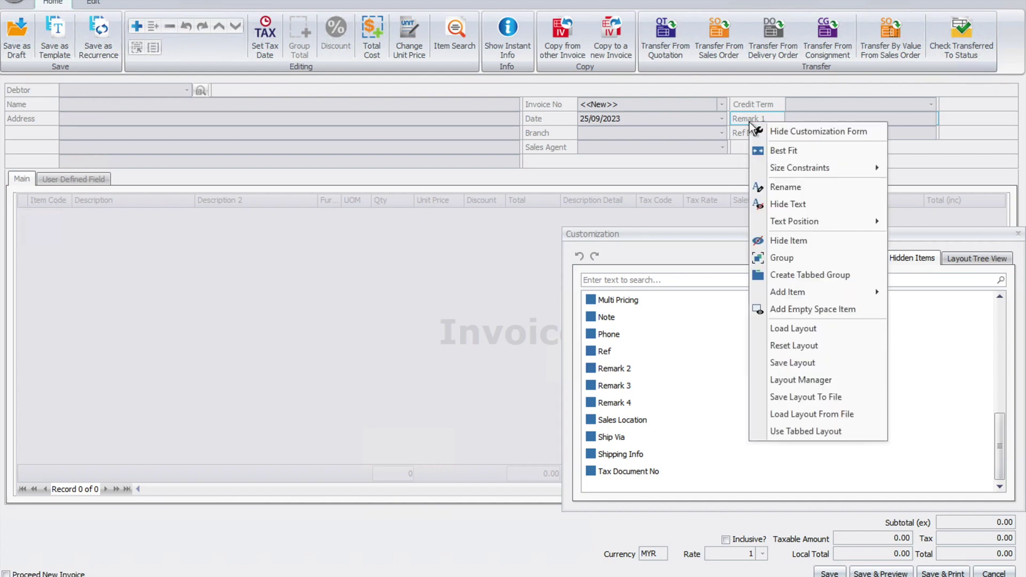
{"action": "left_click", "coordinate": [783, 186]}
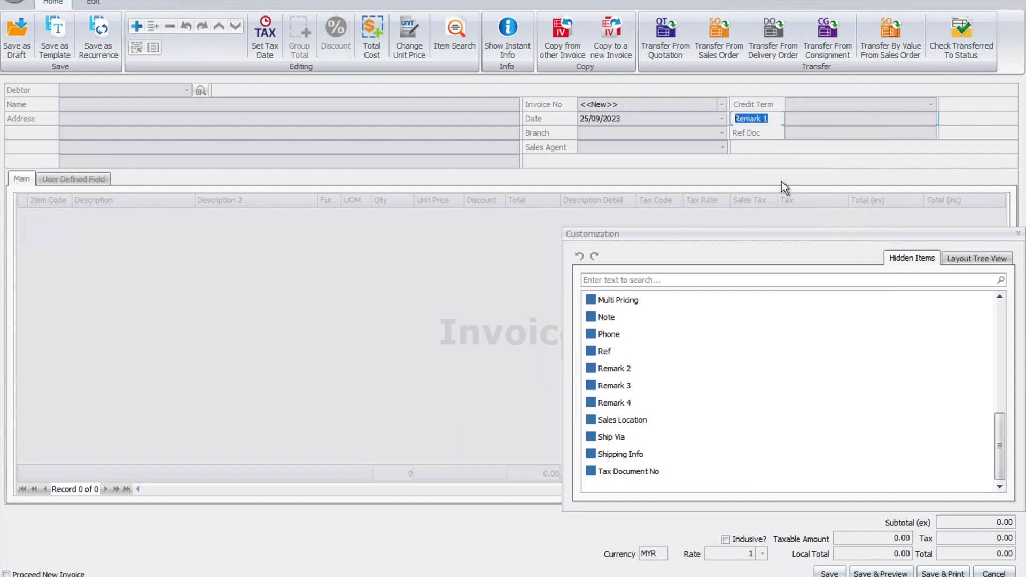
{"action": "type", "text": "Car Plate No."}
{"action": "key", "text": "Return"}
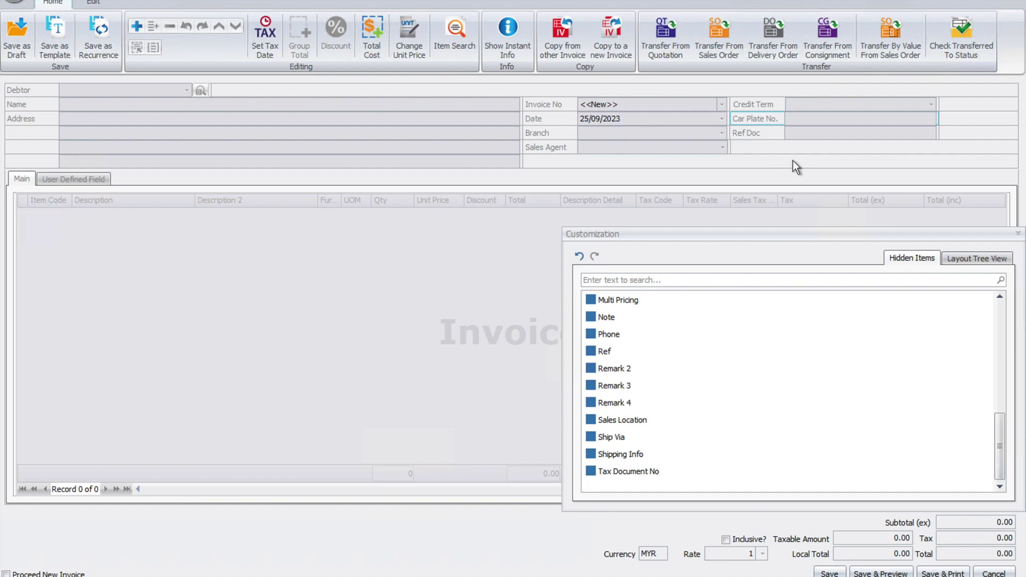
- Rename the Ref Doc label to 'Purchase Order No.' and close the Customization form
{"action": "left_click", "coordinate": [755, 137]}
{"action": "right_click", "coordinate": [755, 136]}
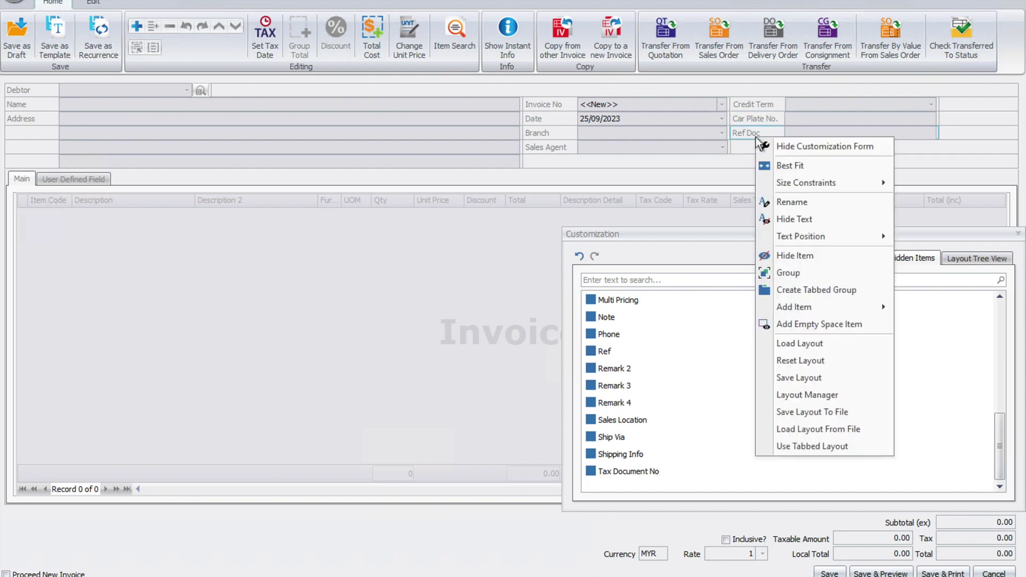
{"action": "left_click", "coordinate": [812, 202]}
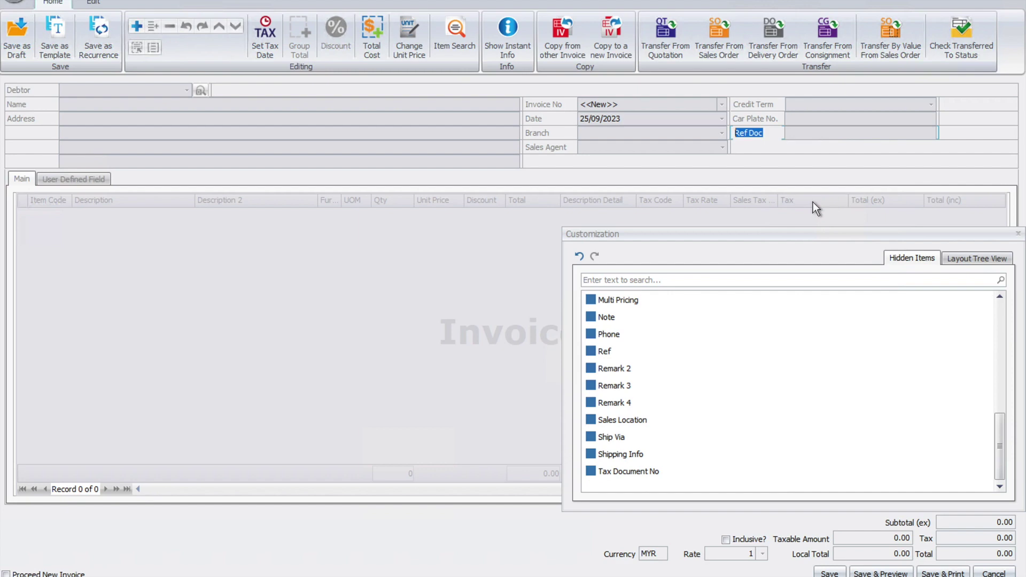
{"action": "type", "text": "Purchas"}
{"action": "type", "text": "e Order No."}
{"action": "key", "text": "Return"}
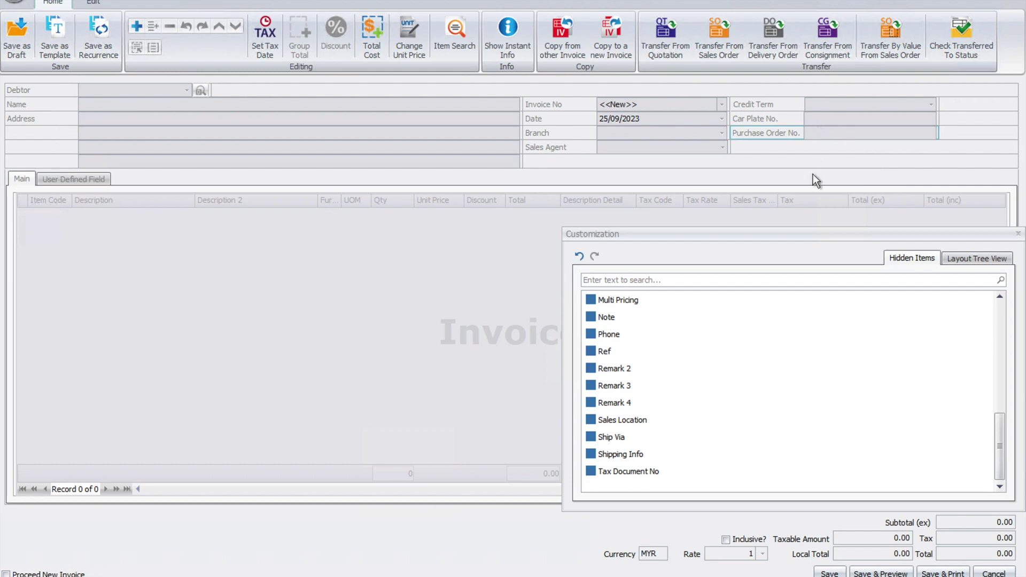
{"action": "left_click", "coordinate": [1018, 234]}
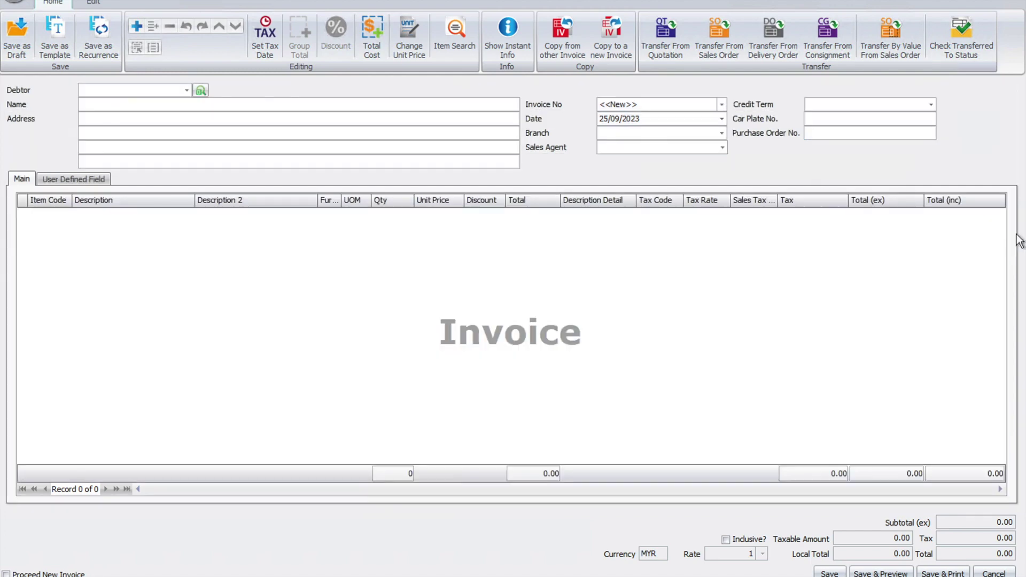
- Save the layout as 'Sales Invoice Layout' with Save as default layout unchecked
{"action": "right_click", "coordinate": [765, 147]}
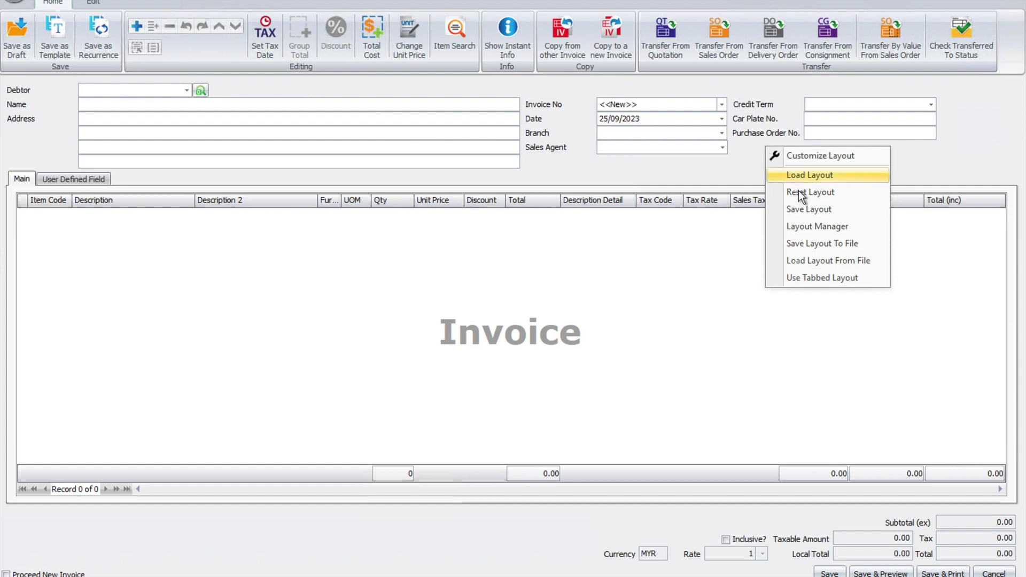
{"action": "left_click", "coordinate": [802, 208]}
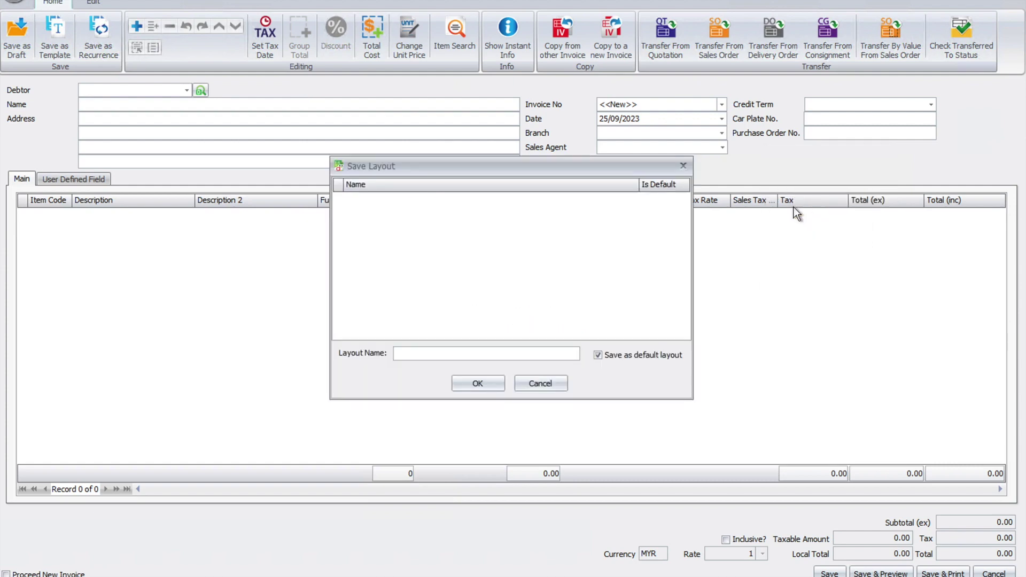
{"action": "left_click", "coordinate": [542, 356]}
{"action": "type", "text": "Sales Invoice Layout"}
{"action": "left_click", "coordinate": [599, 356]}
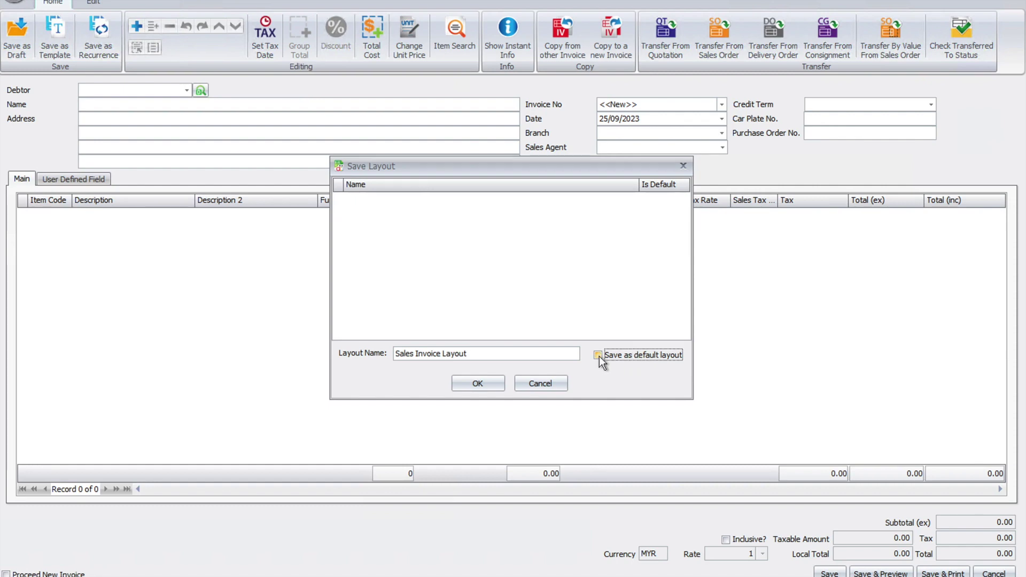
{"action": "left_click", "coordinate": [472, 381]}
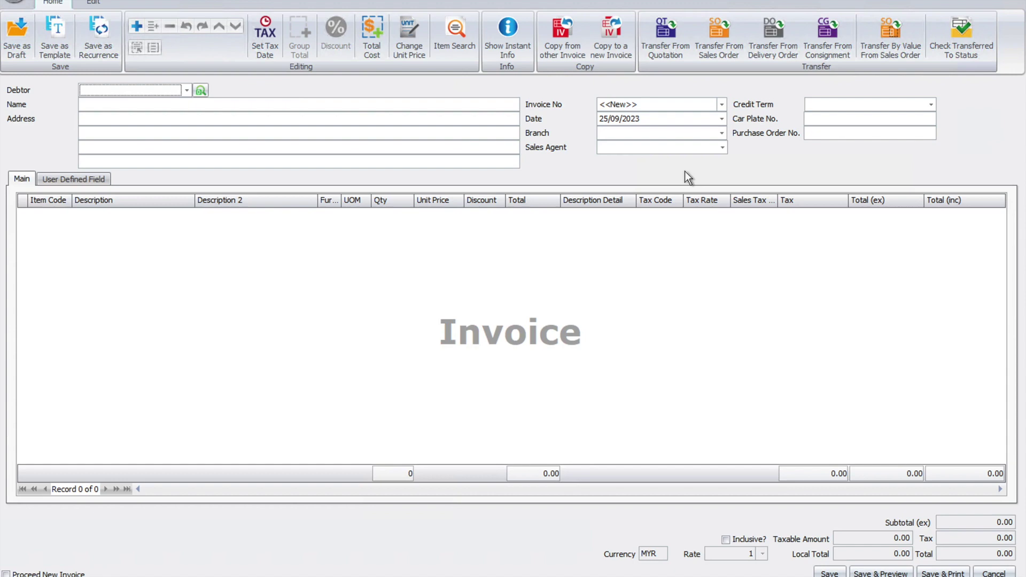
- In Layout Manager, assign Sales Invoice Layout to the ADMIN user, save, and close
{"action": "right_click", "coordinate": [684, 171]}
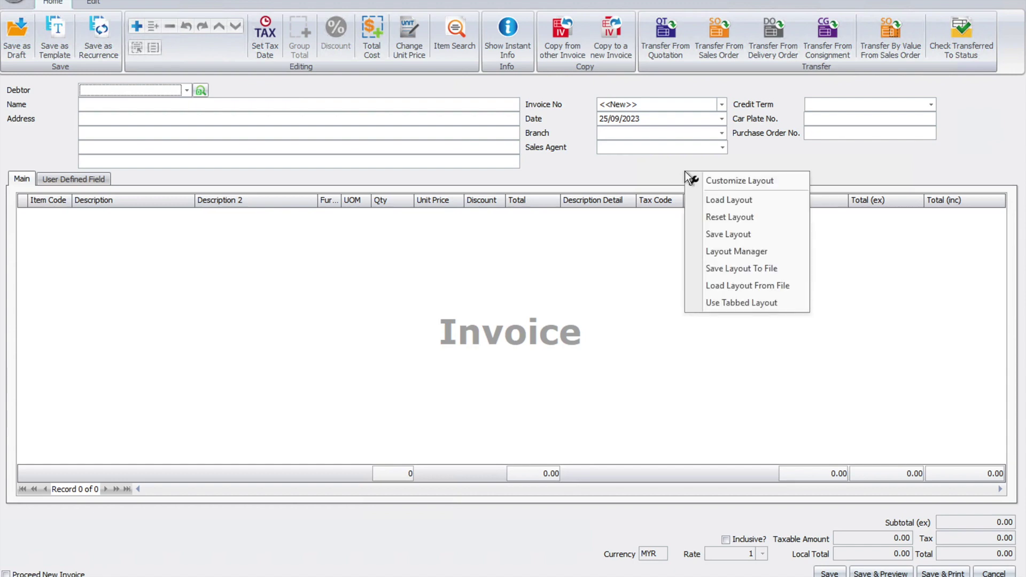
{"action": "left_click", "coordinate": [742, 250]}
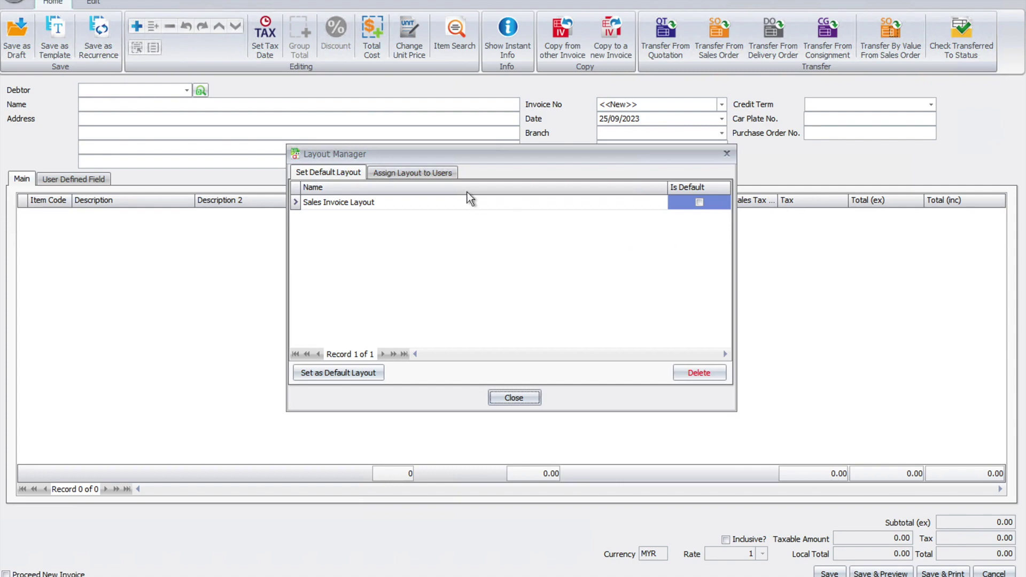
{"action": "left_click", "coordinate": [431, 174]}
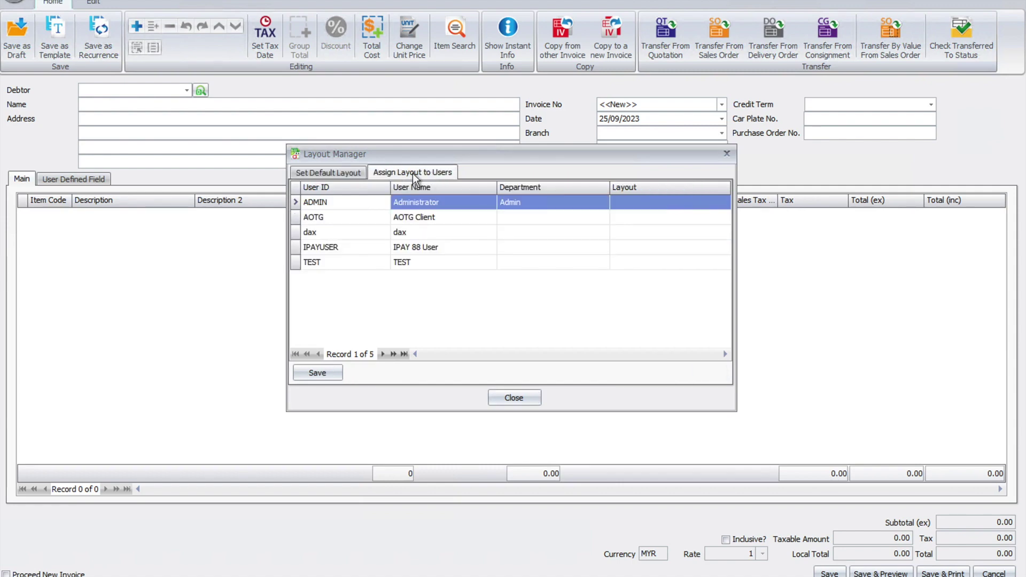
{"action": "left_click", "coordinate": [680, 207]}
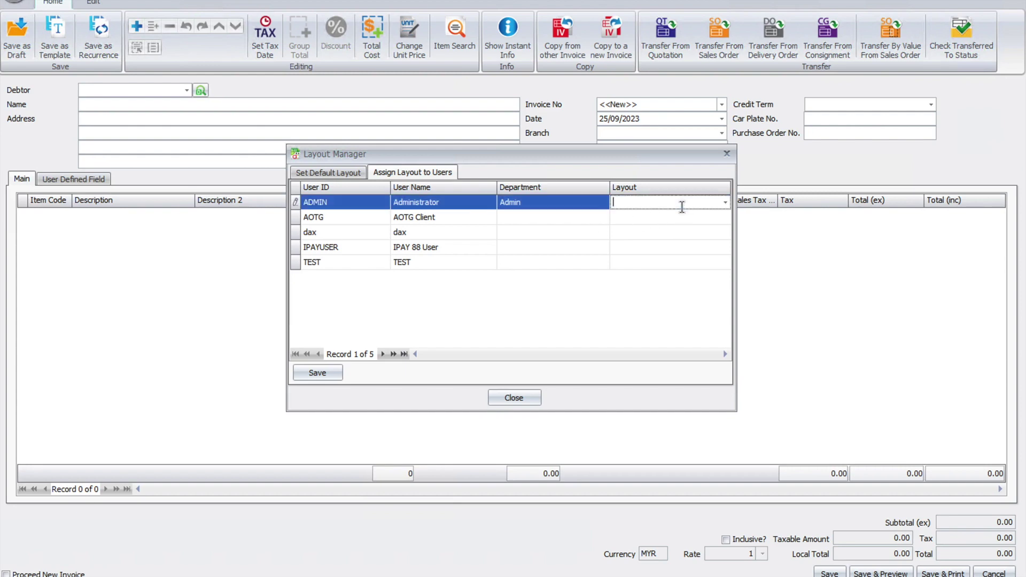
{"action": "left_click", "coordinate": [724, 203]}
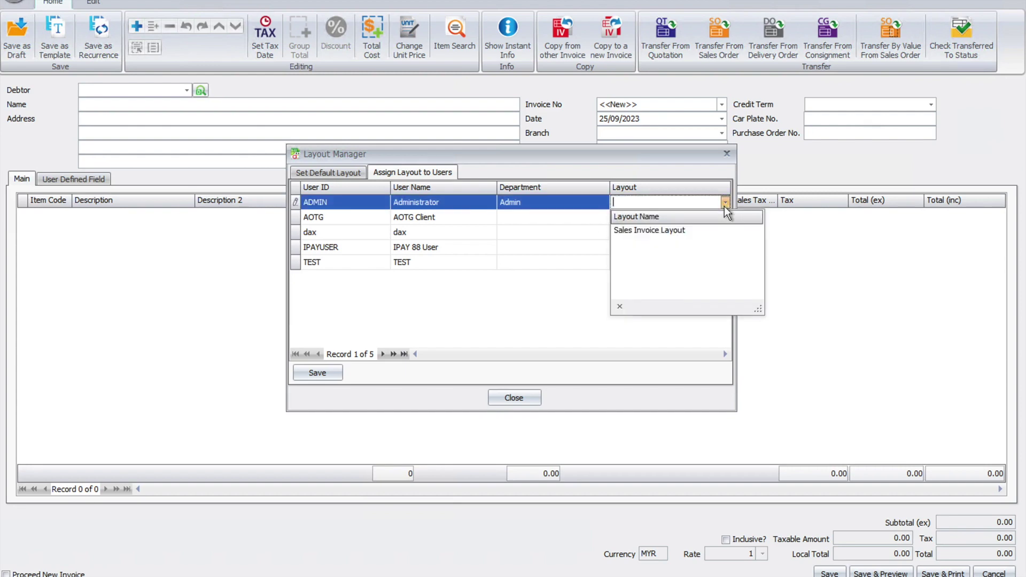
{"action": "left_click", "coordinate": [695, 229]}
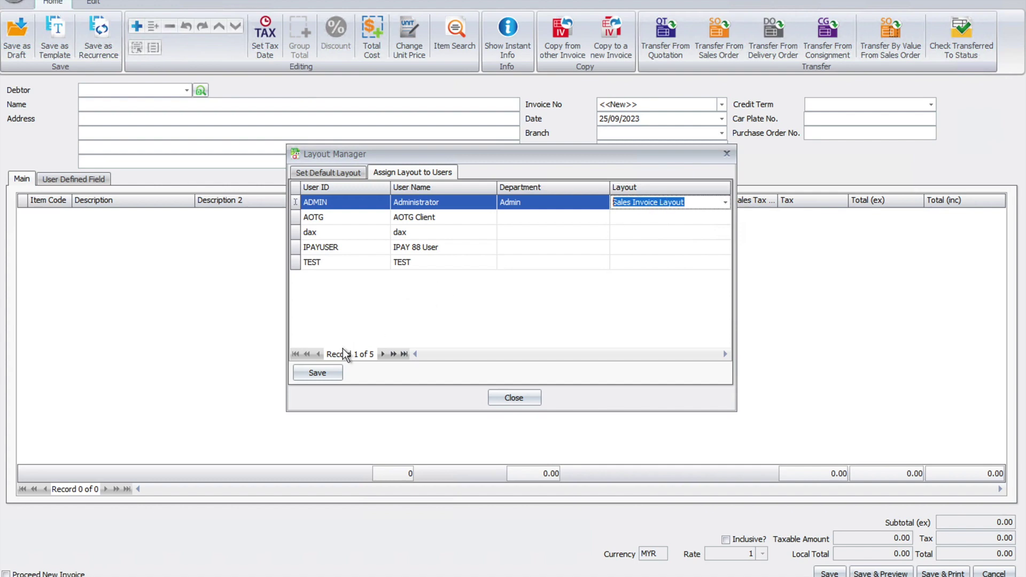
{"action": "left_click", "coordinate": [334, 373]}
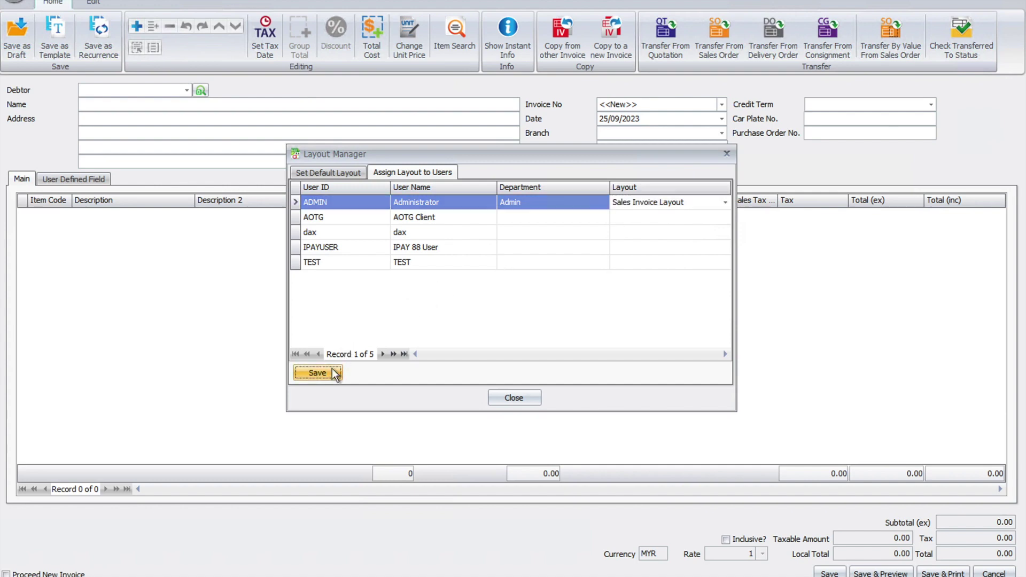
{"action": "left_click", "coordinate": [514, 398]}
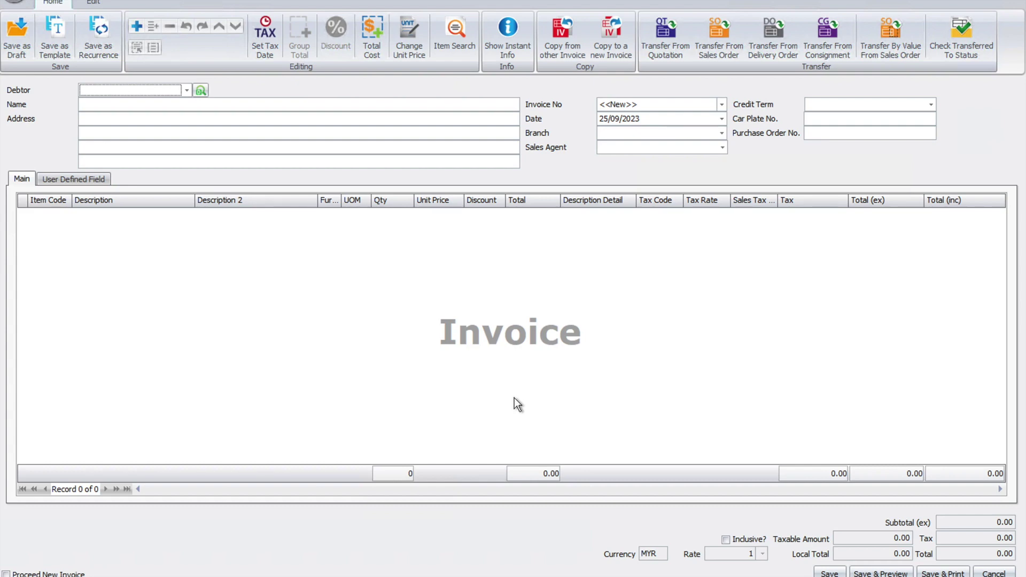
- Reset the invoice form to its original layout via Reset Layout
{"action": "right_click", "coordinate": [569, 170]}
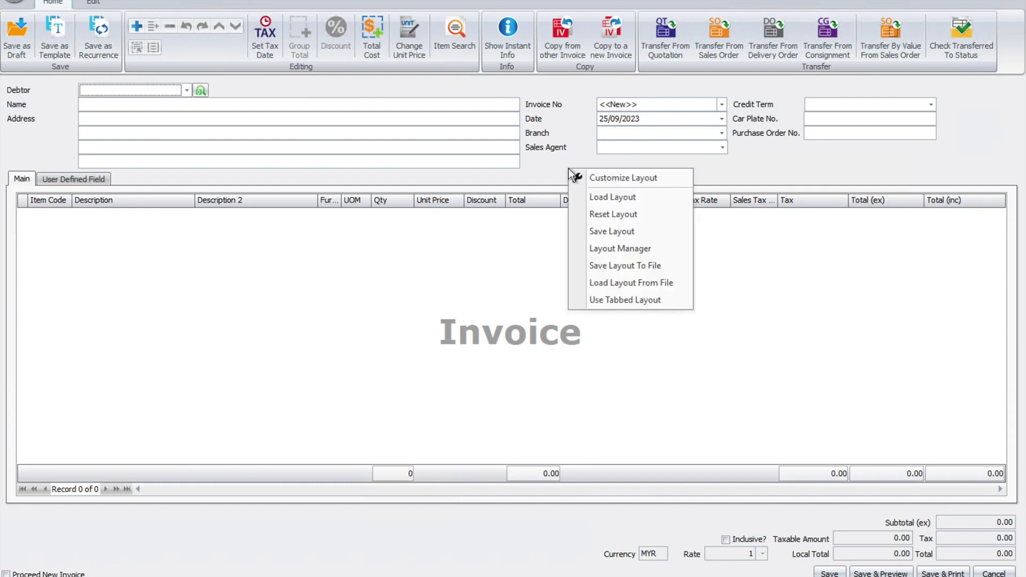
{"action": "left_click", "coordinate": [597, 215]}
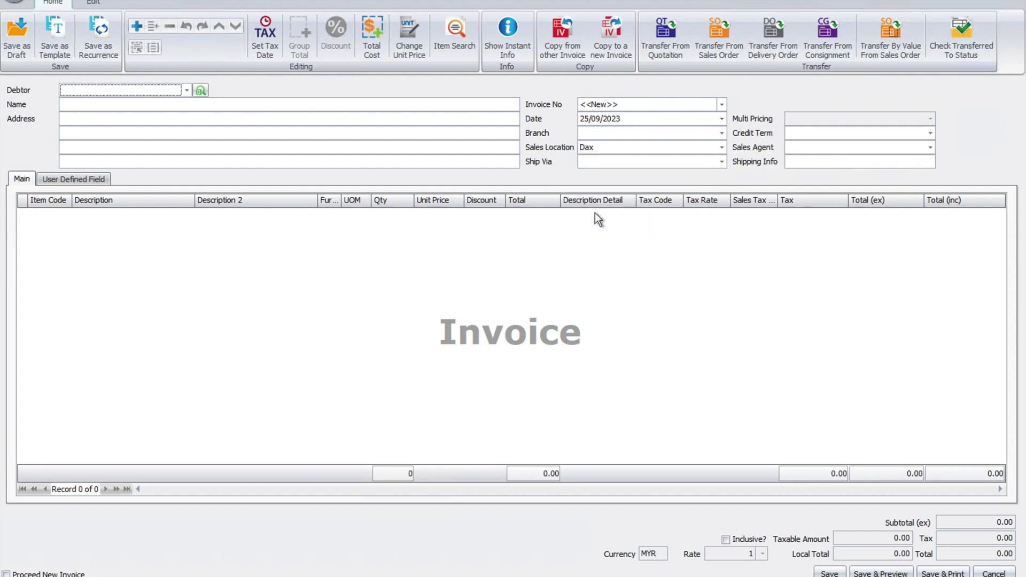